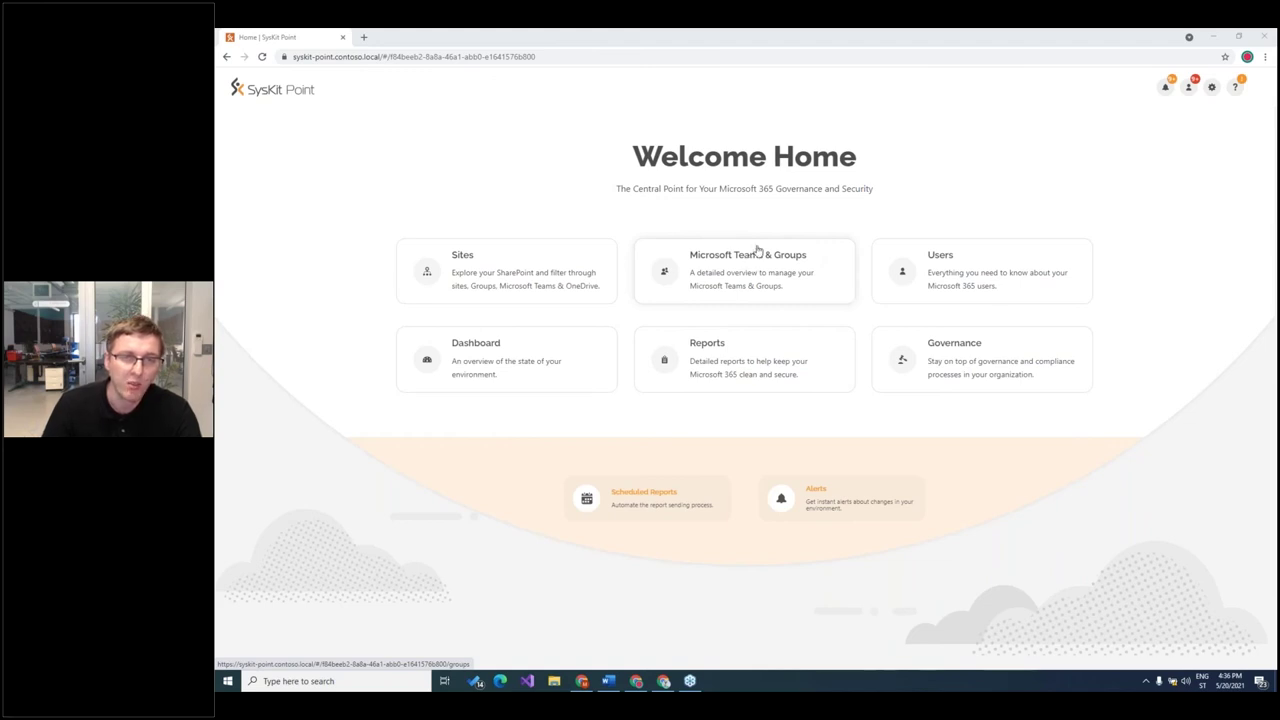
- Open the Microsoft Teams & Groups overview, limit the list to teams only and check how activity is defined
left_click(733, 272)
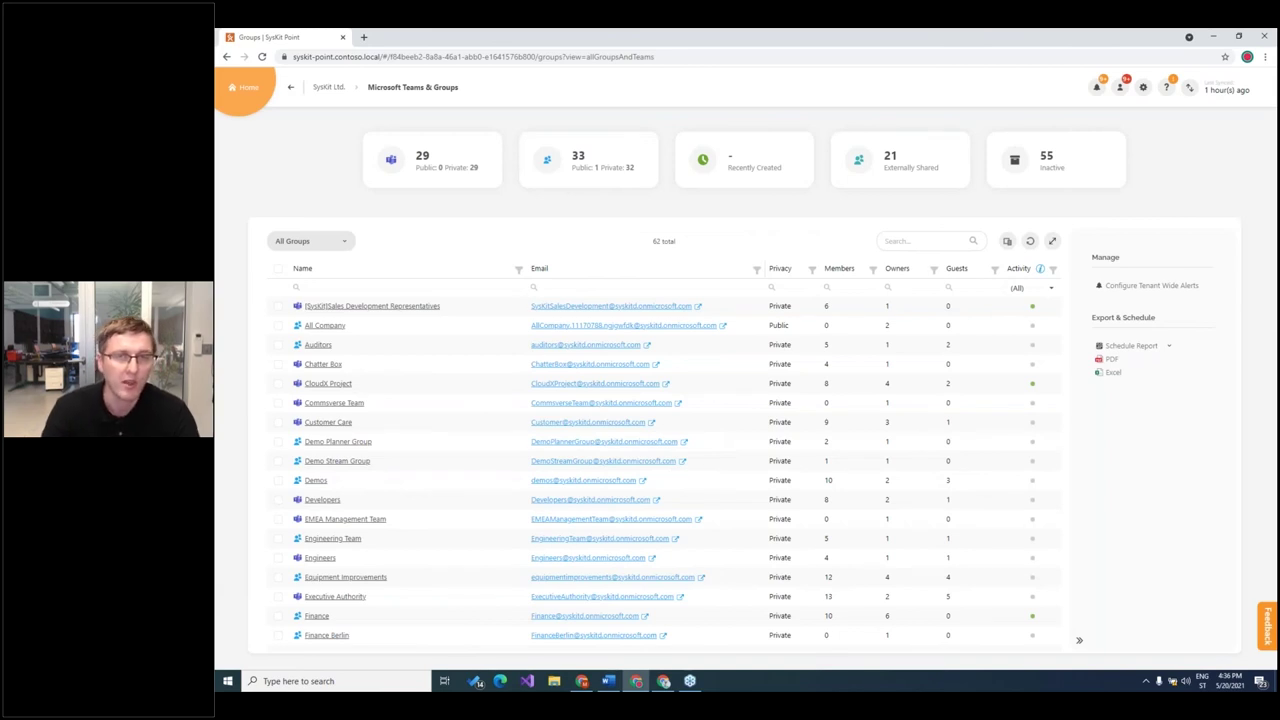
left_click(433, 165)
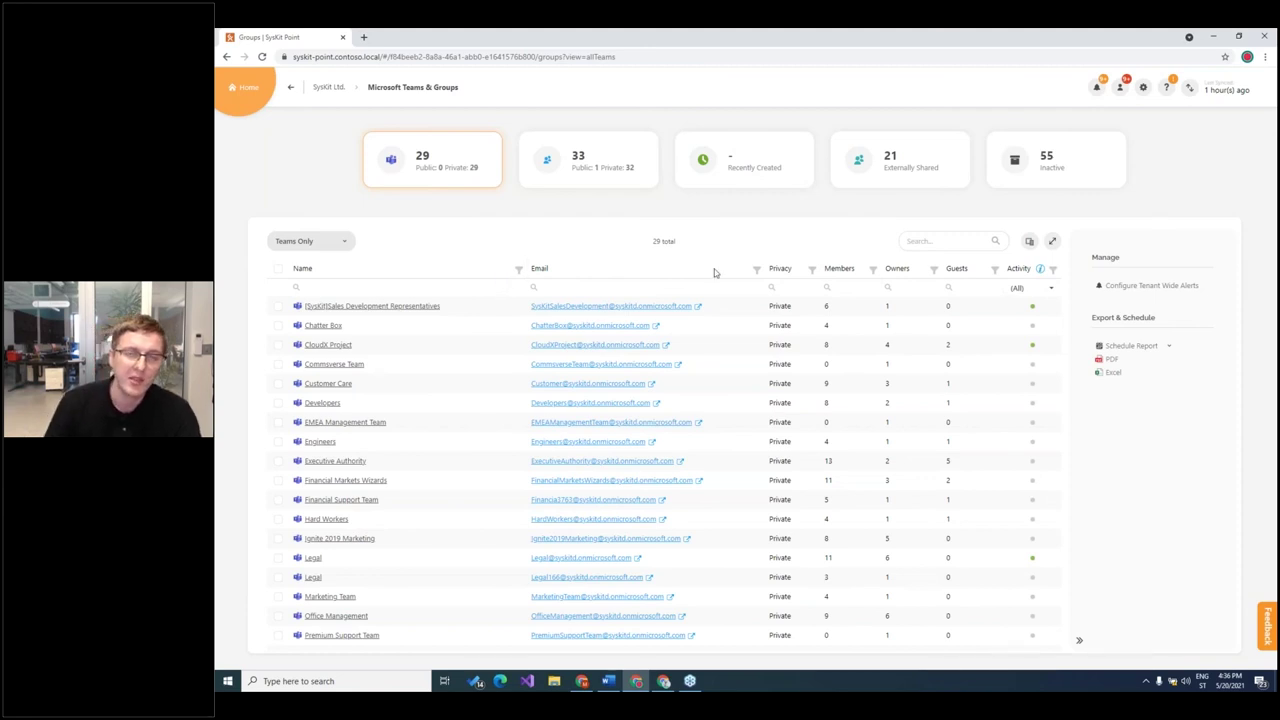
mouse_move(1039, 274)
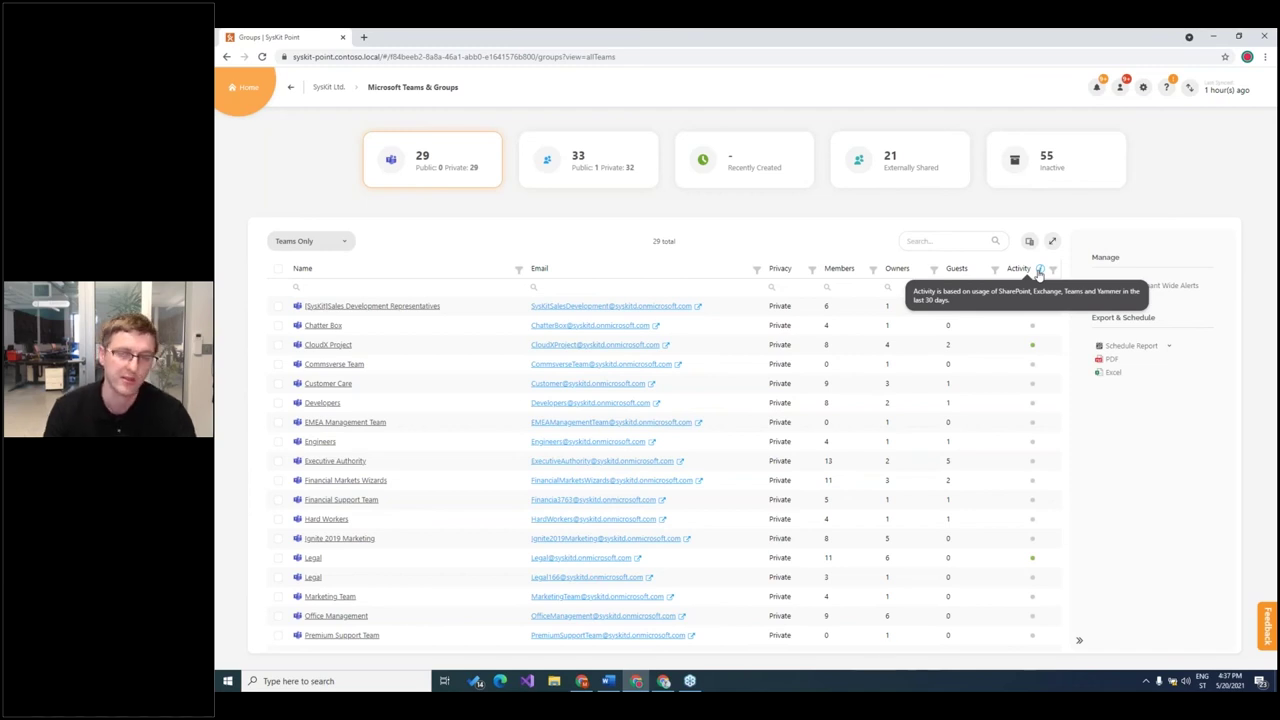
- View the teams with private channels, and switch the list to inactive groups
left_click(339, 243)
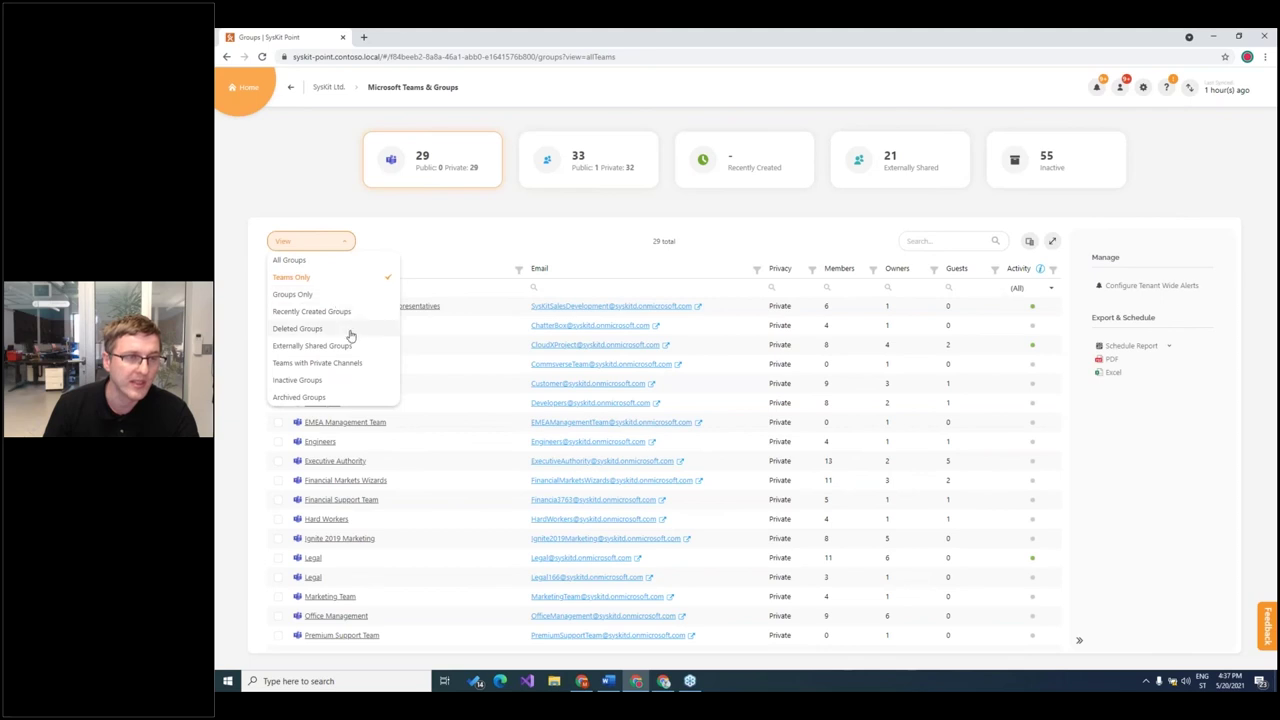
left_click(351, 366)
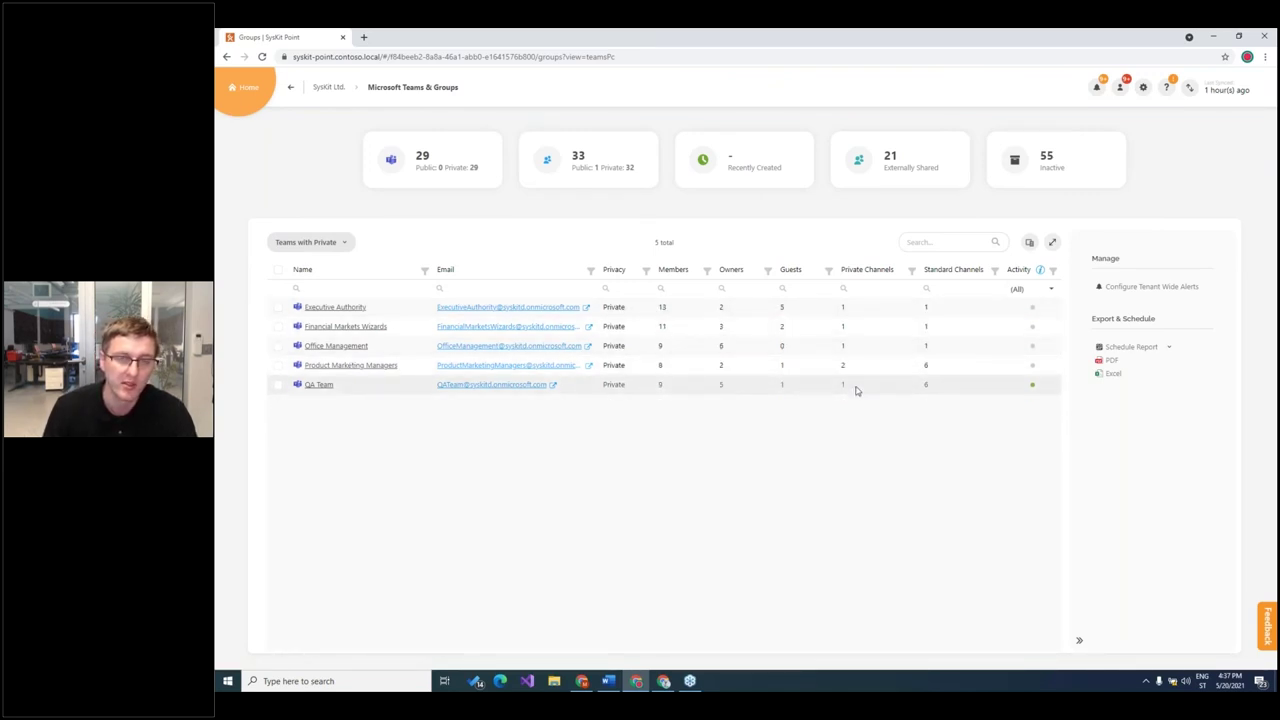
left_click(334, 246)
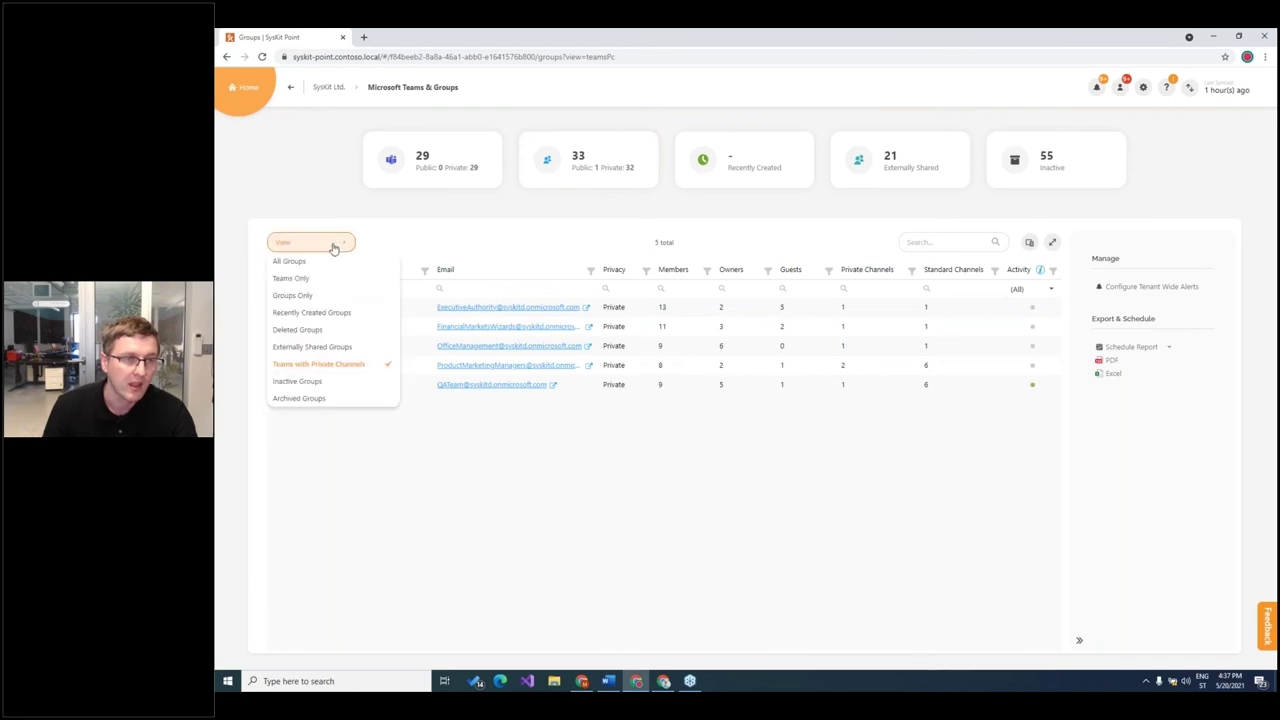
left_click(312, 383)
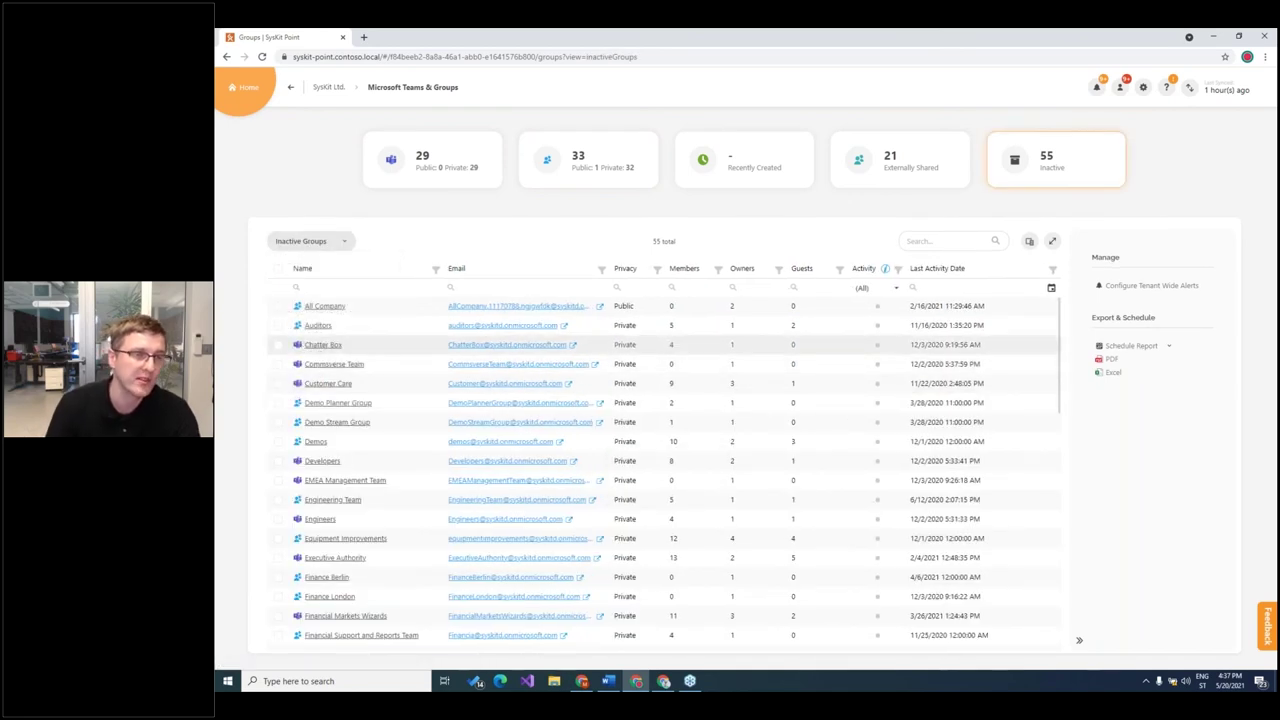
- Check the access review request for Chatter Box, Commsverse Team and Customer Care without sending it, and clear the selection
left_click(278, 345)
left_click(279, 364)
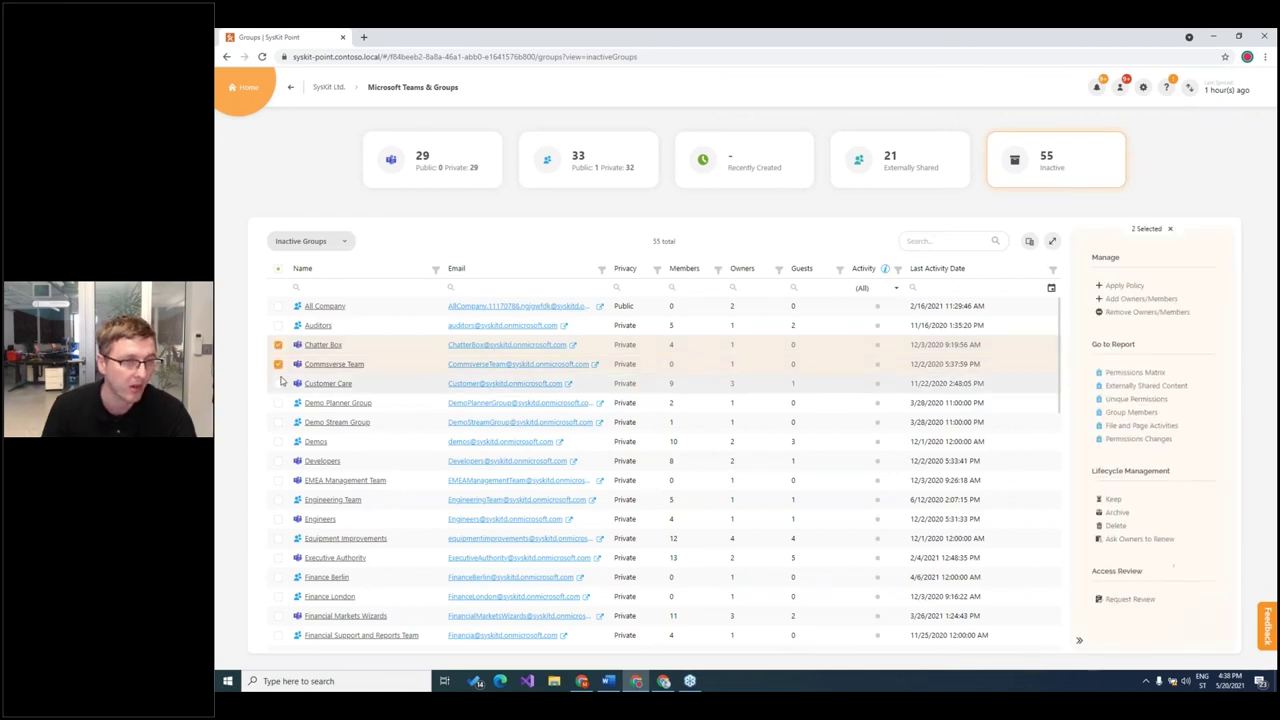
left_click(278, 383)
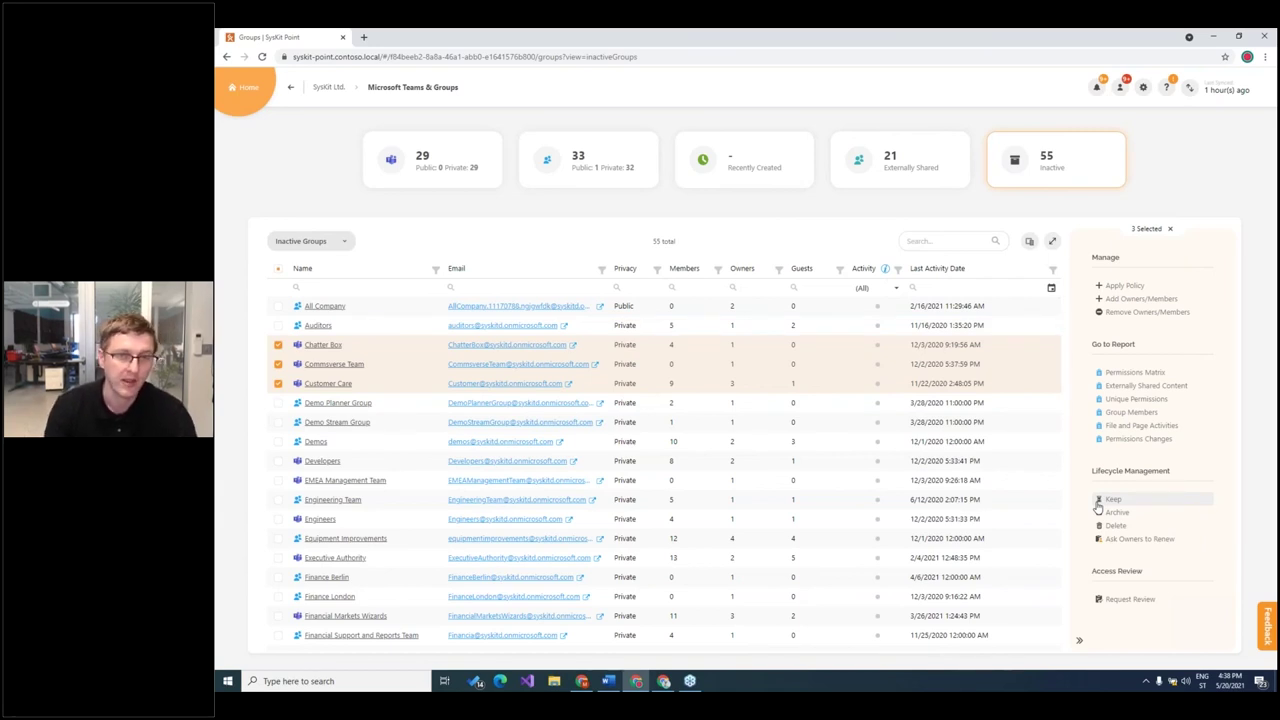
left_click(1128, 600)
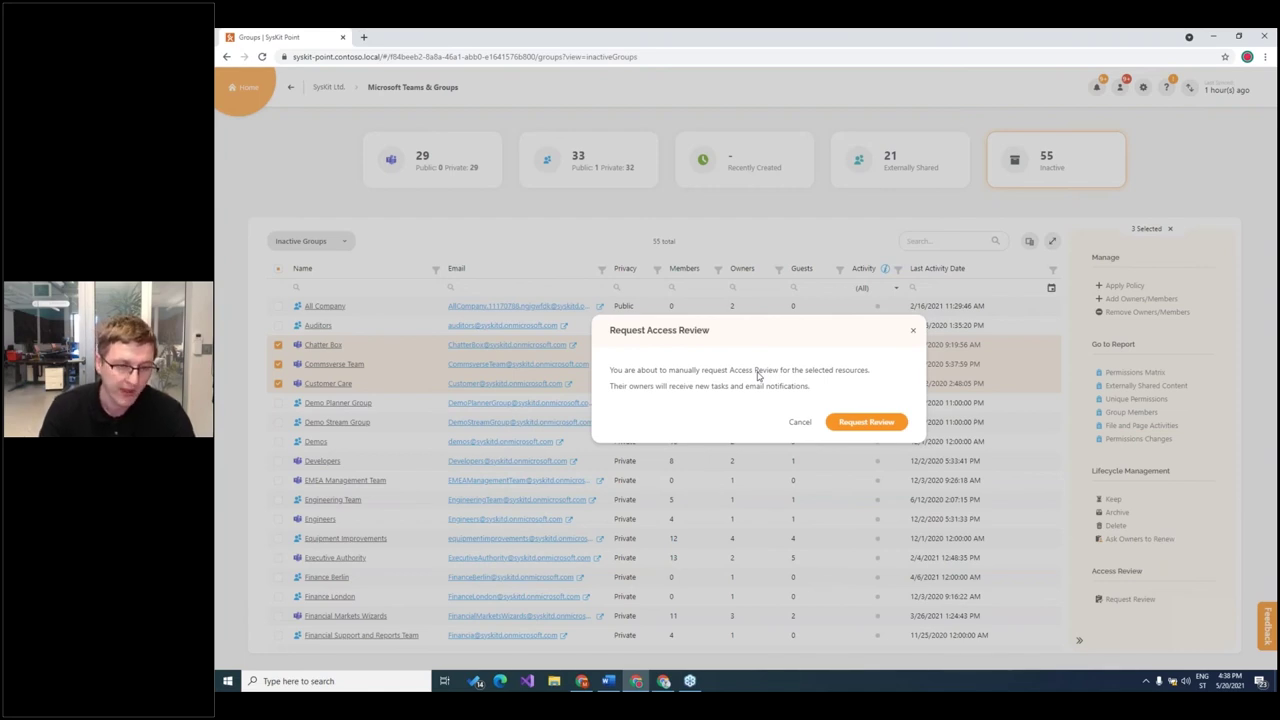
left_click(916, 335)
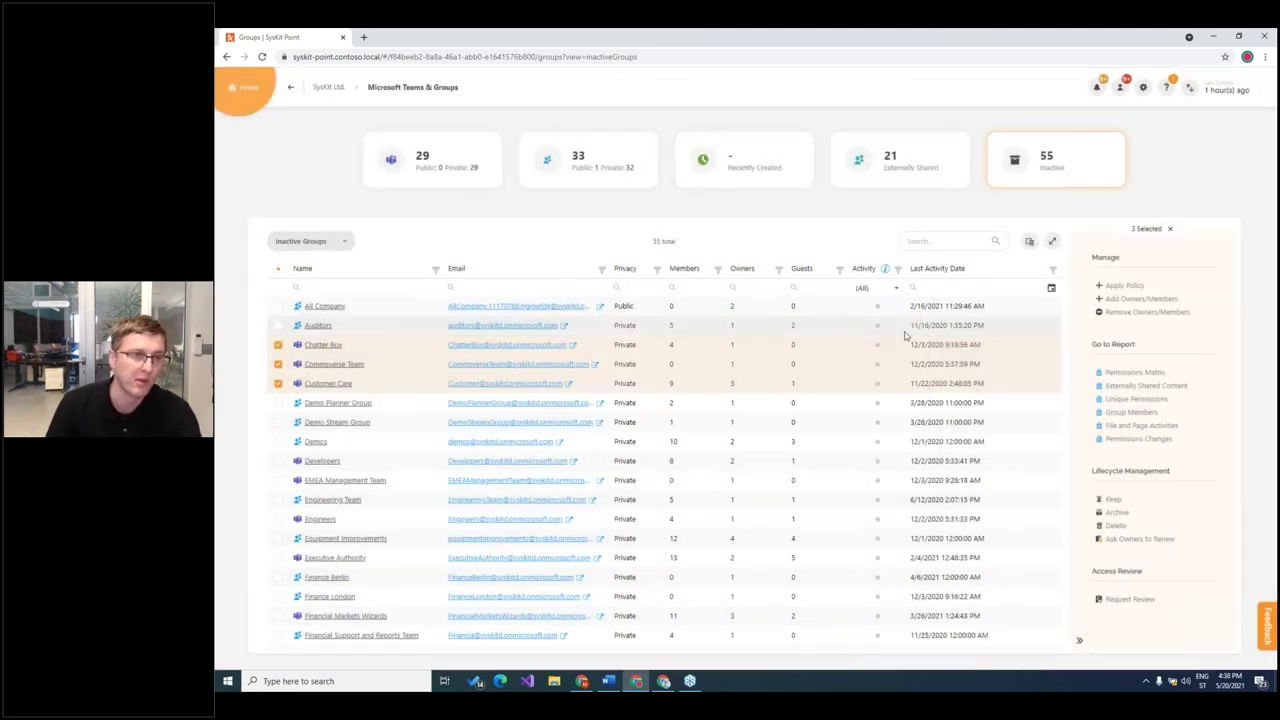
left_click(278, 364)
left_click(278, 383)
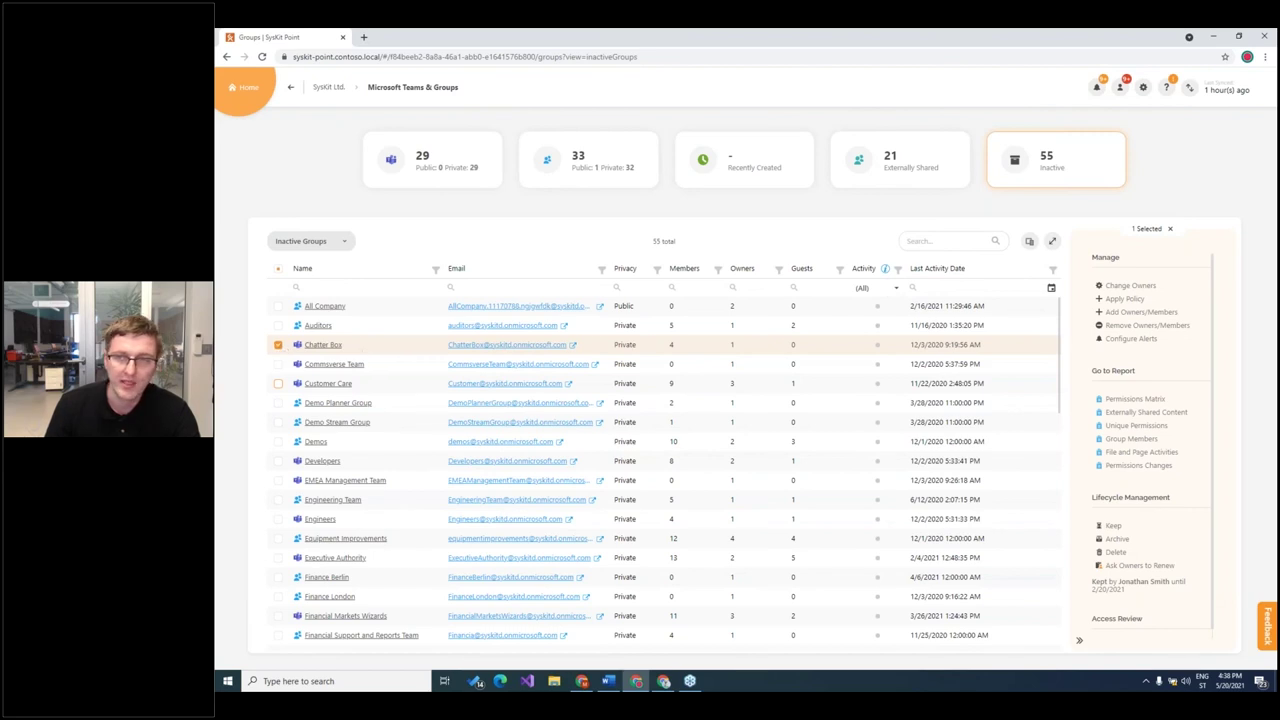
left_click(1170, 230)
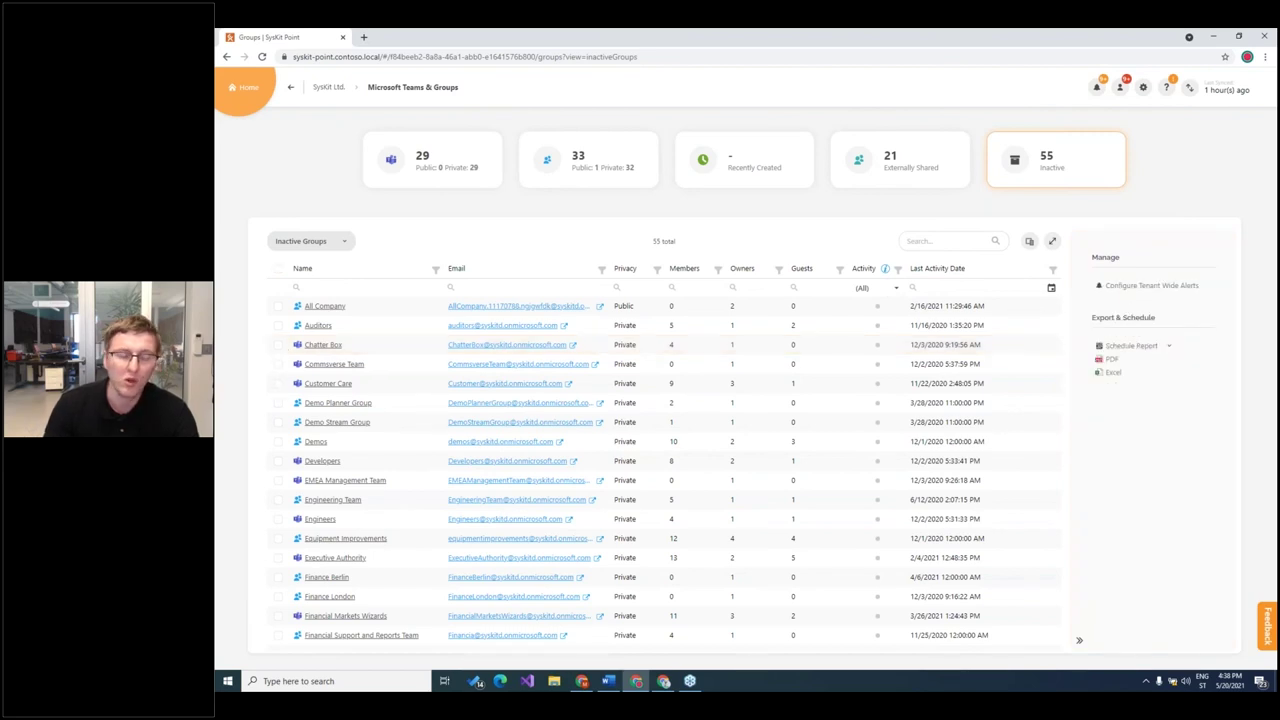
- Examine the tenant-wide alert settings for created teams, including the custom recipients option, and leave without saving
left_click(1160, 286)
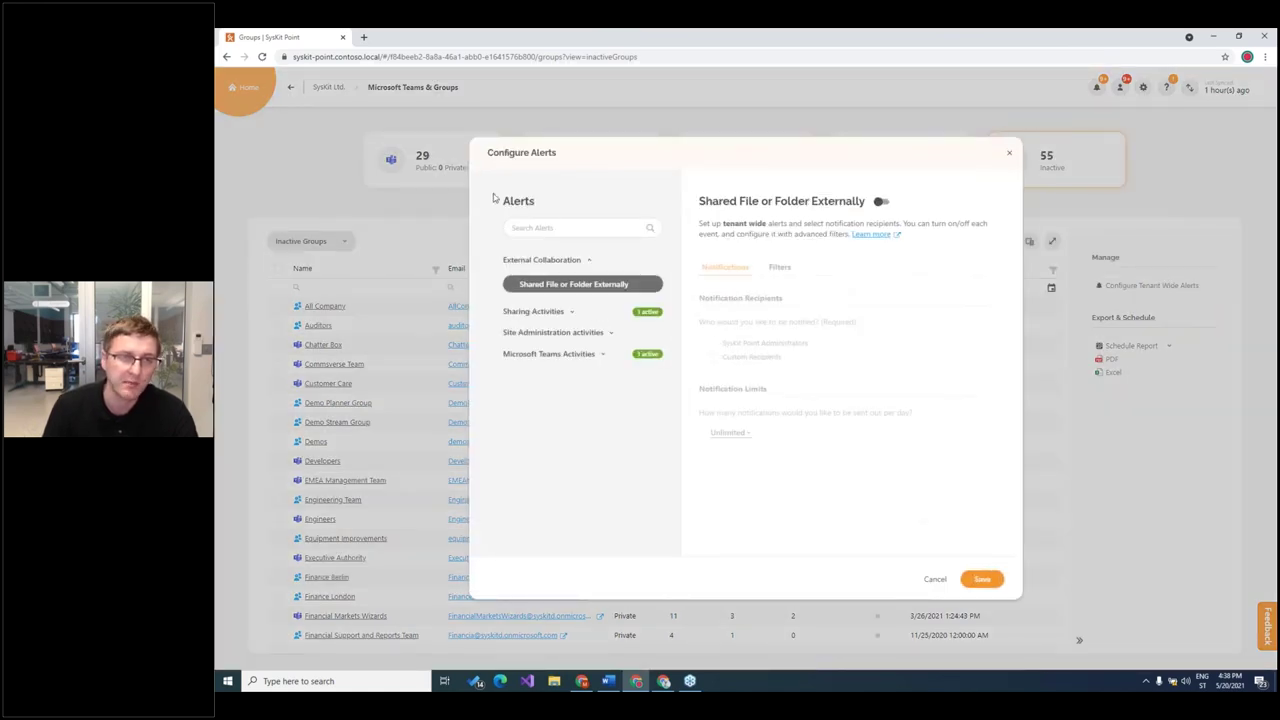
left_click(601, 359)
left_click(585, 378)
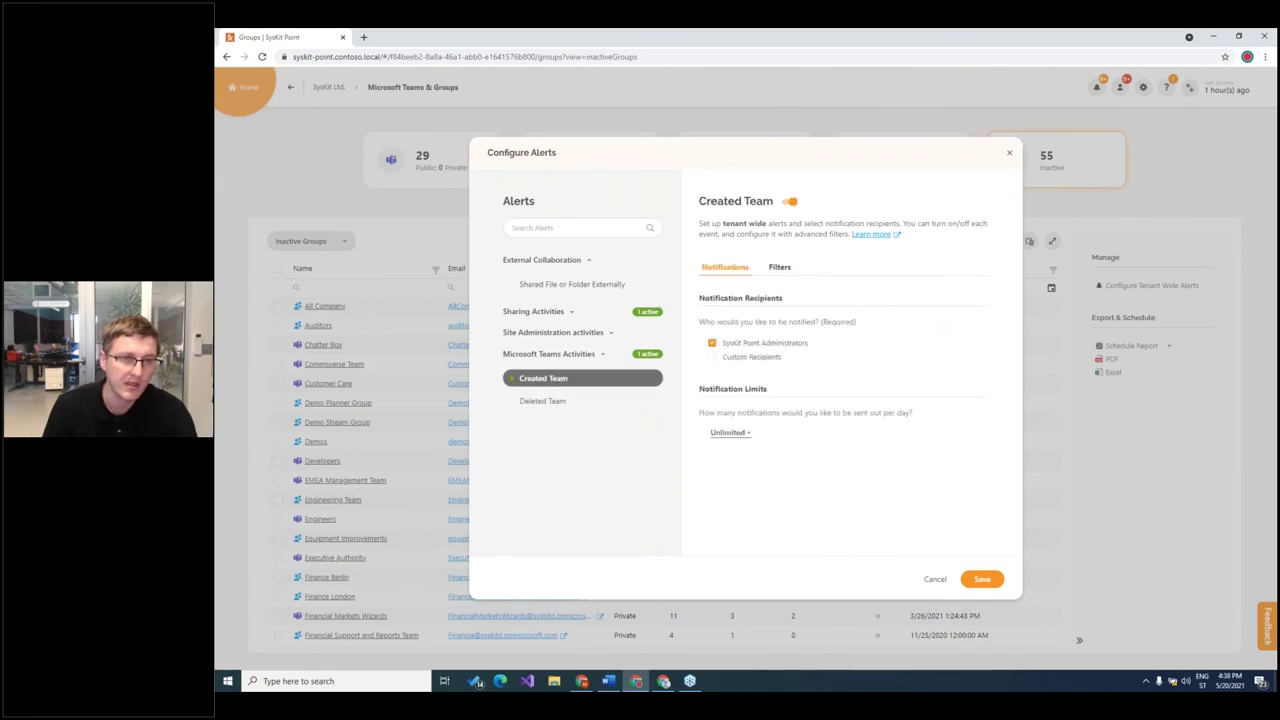
left_click(729, 358)
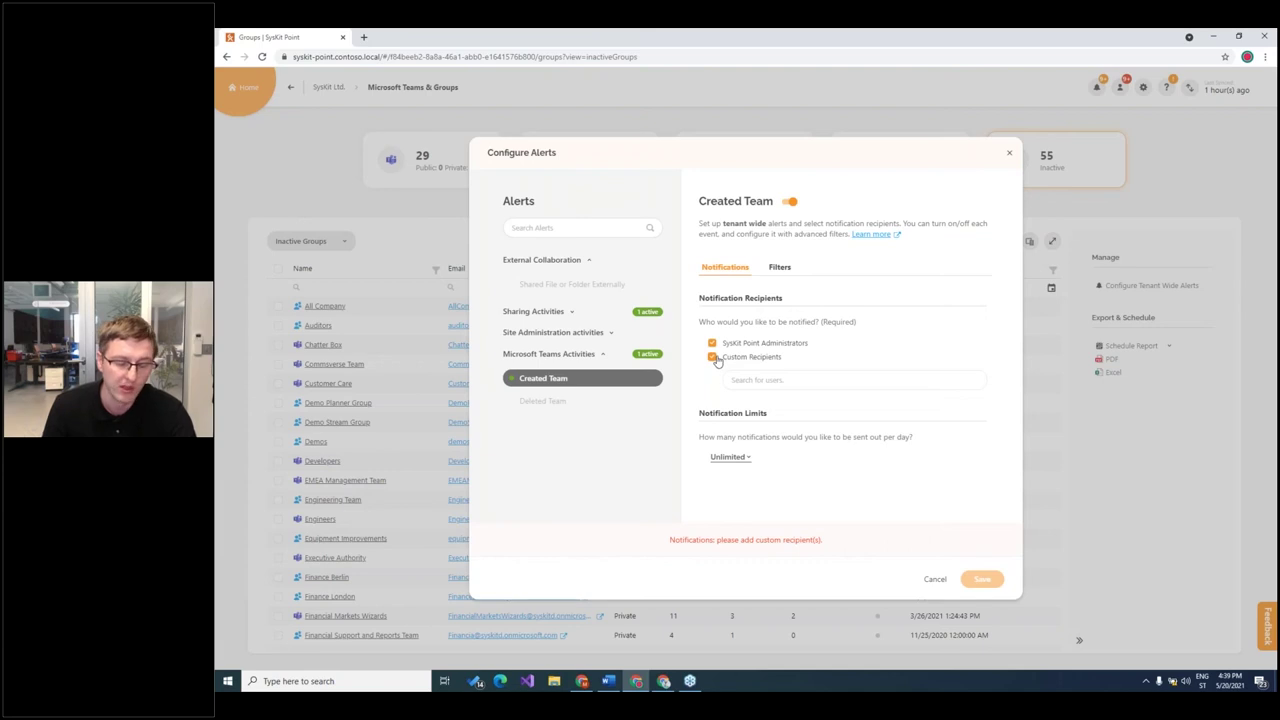
left_click(712, 357)
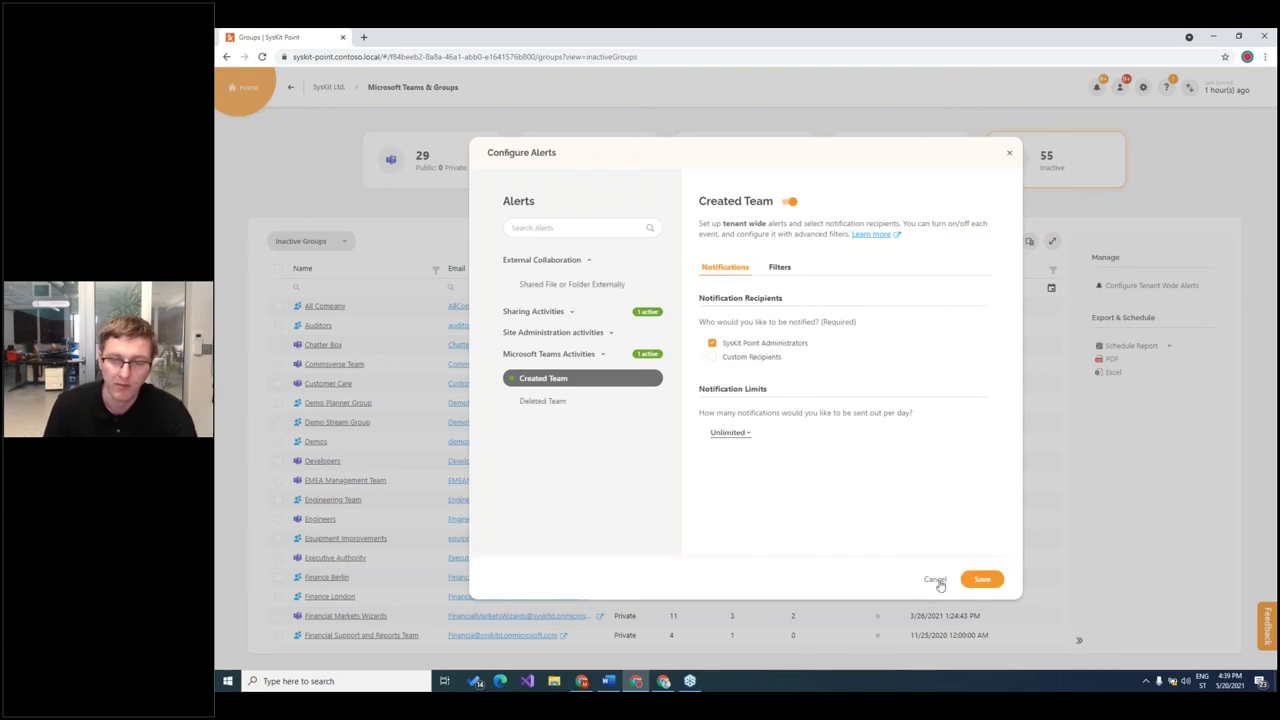
left_click(938, 582)
left_click(776, 406)
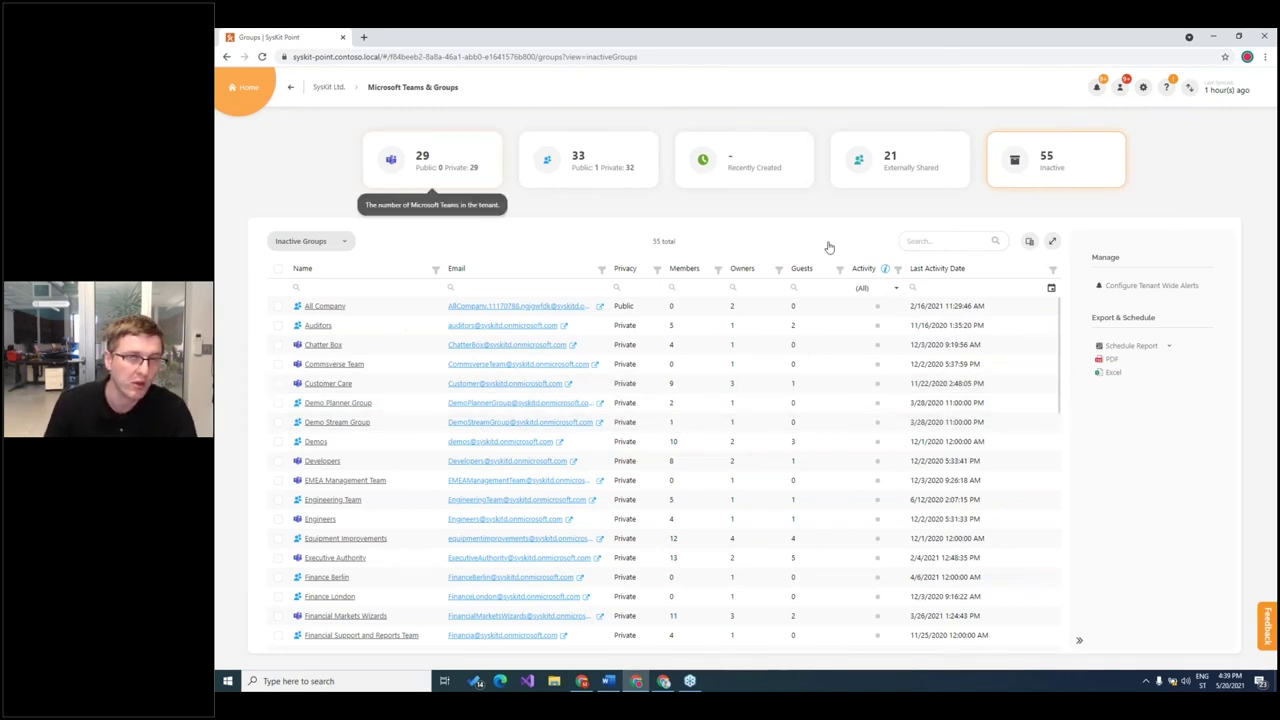
- List only the teams, search for "qa" and open the QA Team's details
left_click(420, 170)
left_click(966, 242)
type("a")
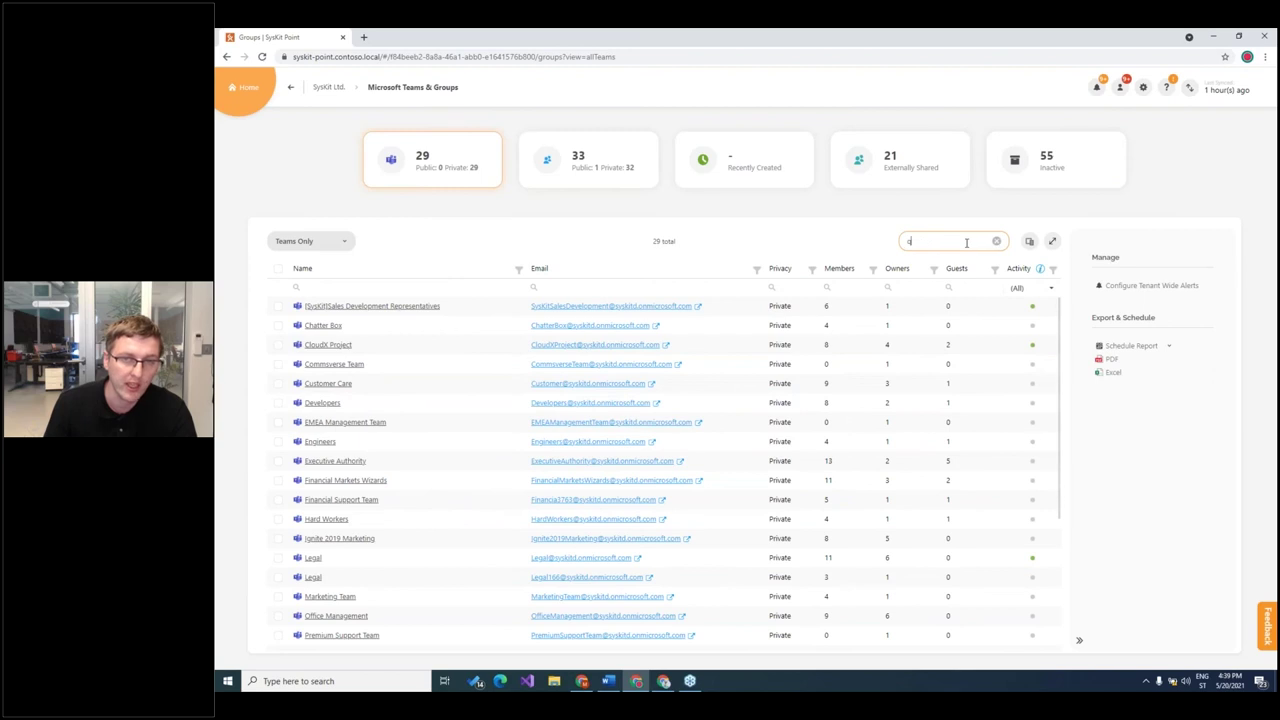
type("a")
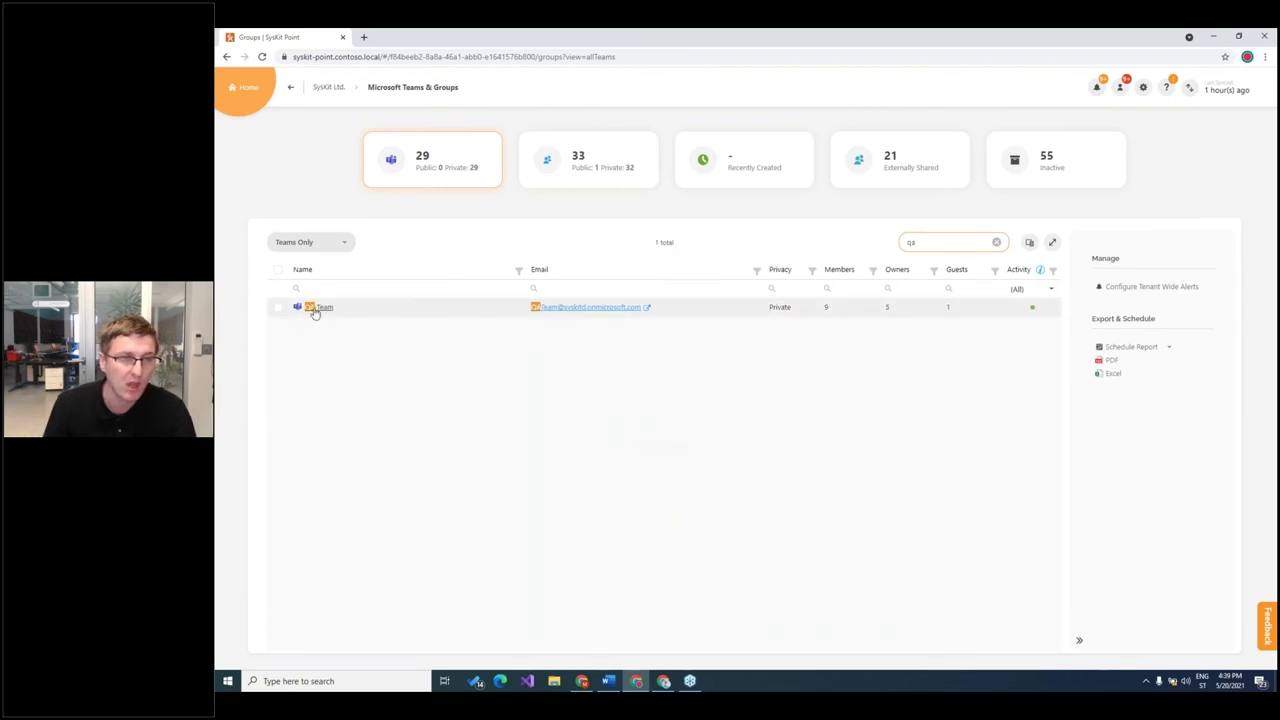
left_click(318, 307)
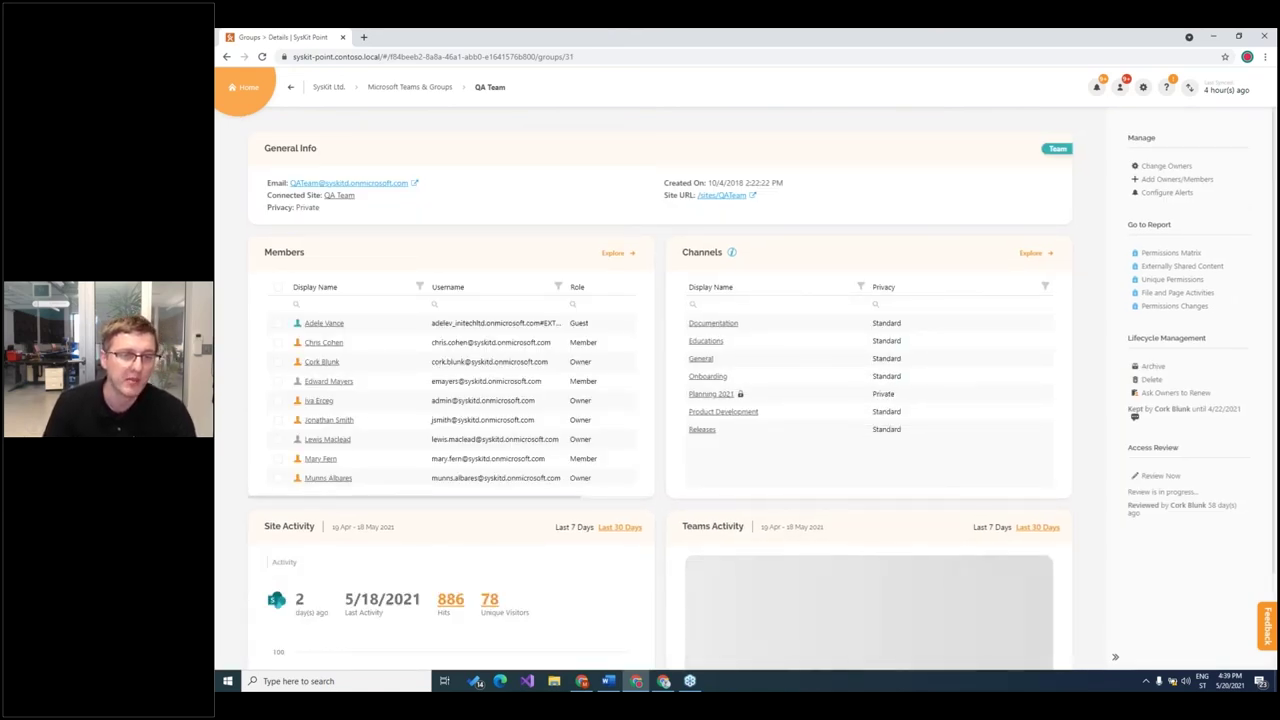
- Review the QA Team's members and activity, view its full channel activity report and return to the team details
scroll(565, 410, "down", 1)
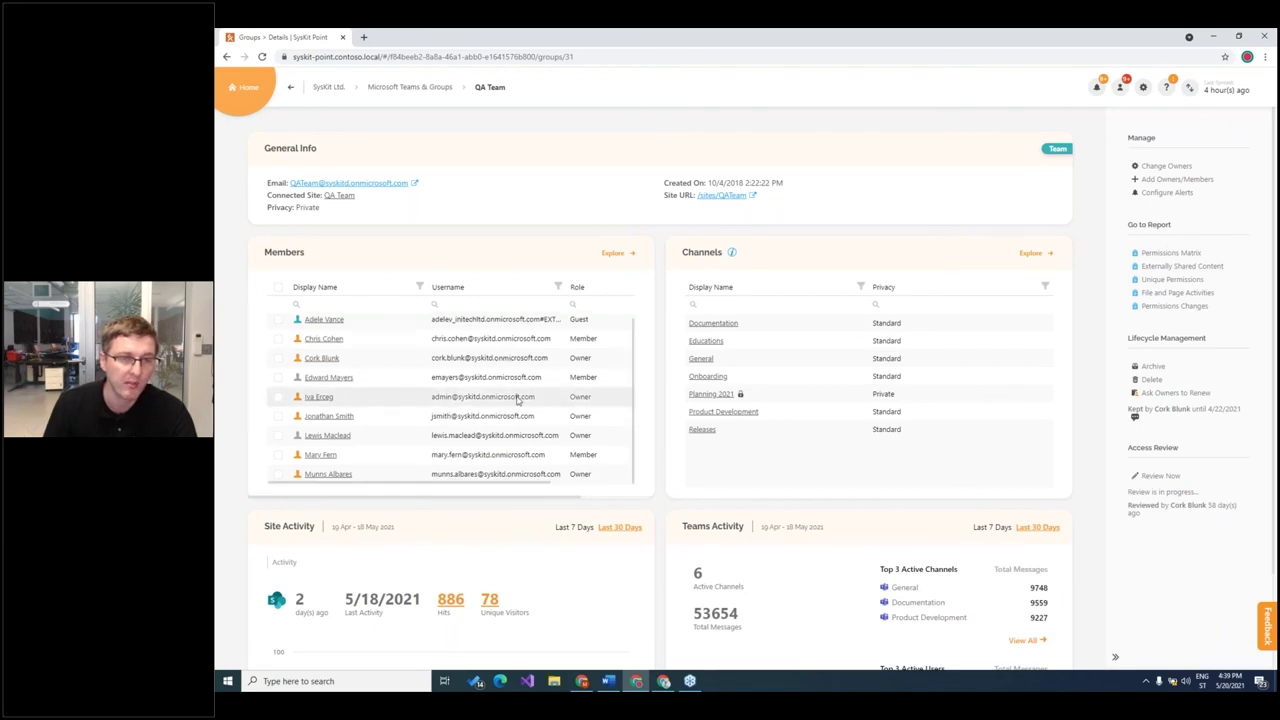
scroll(360, 500, "down", 2)
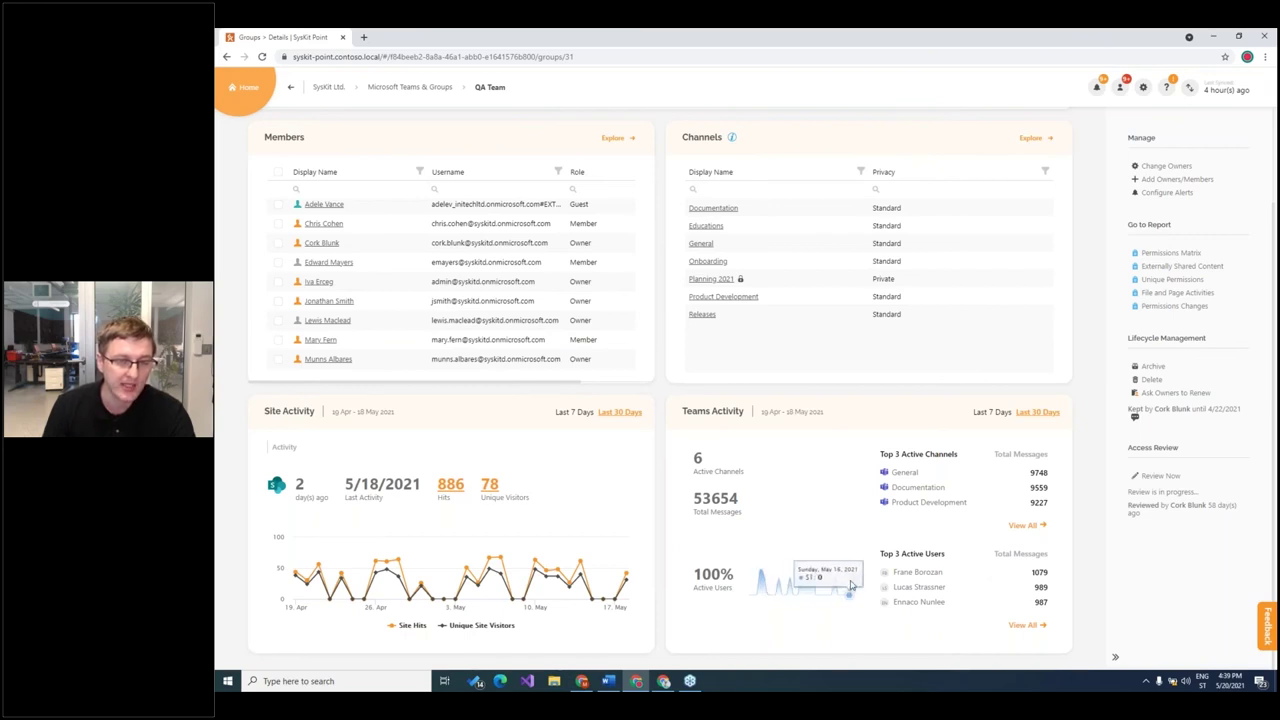
left_click(1022, 526)
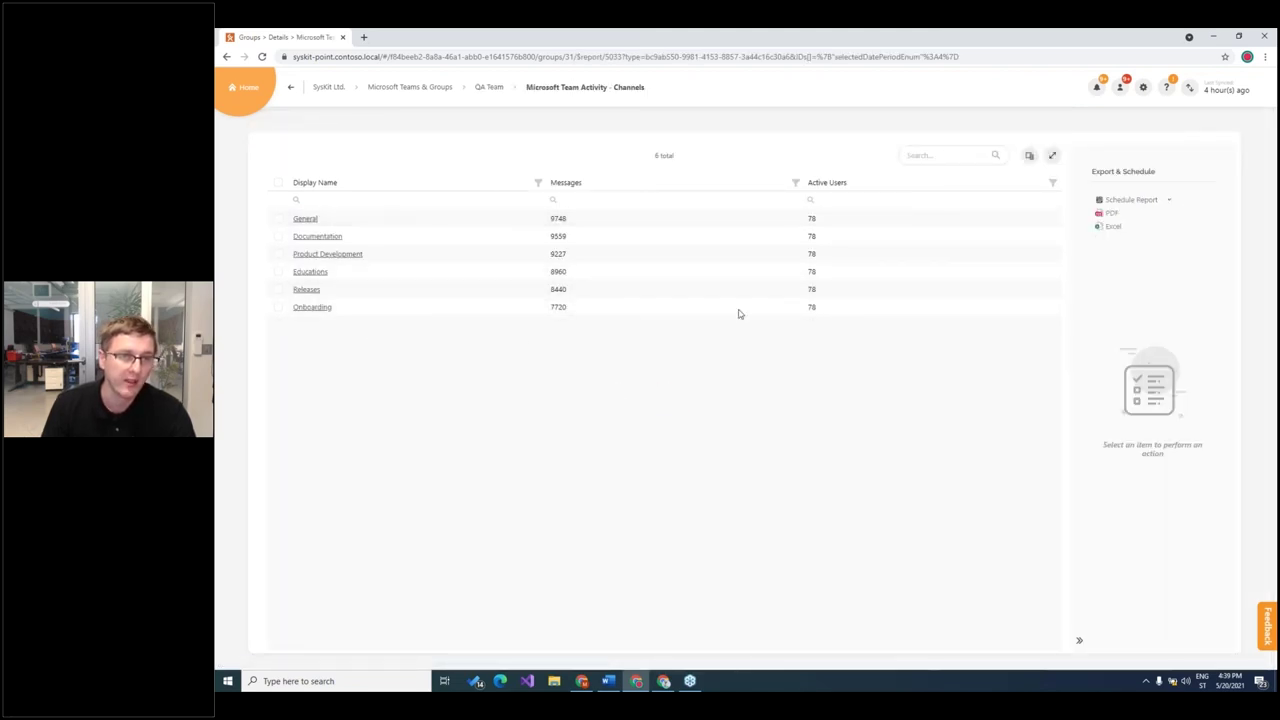
left_click(291, 87)
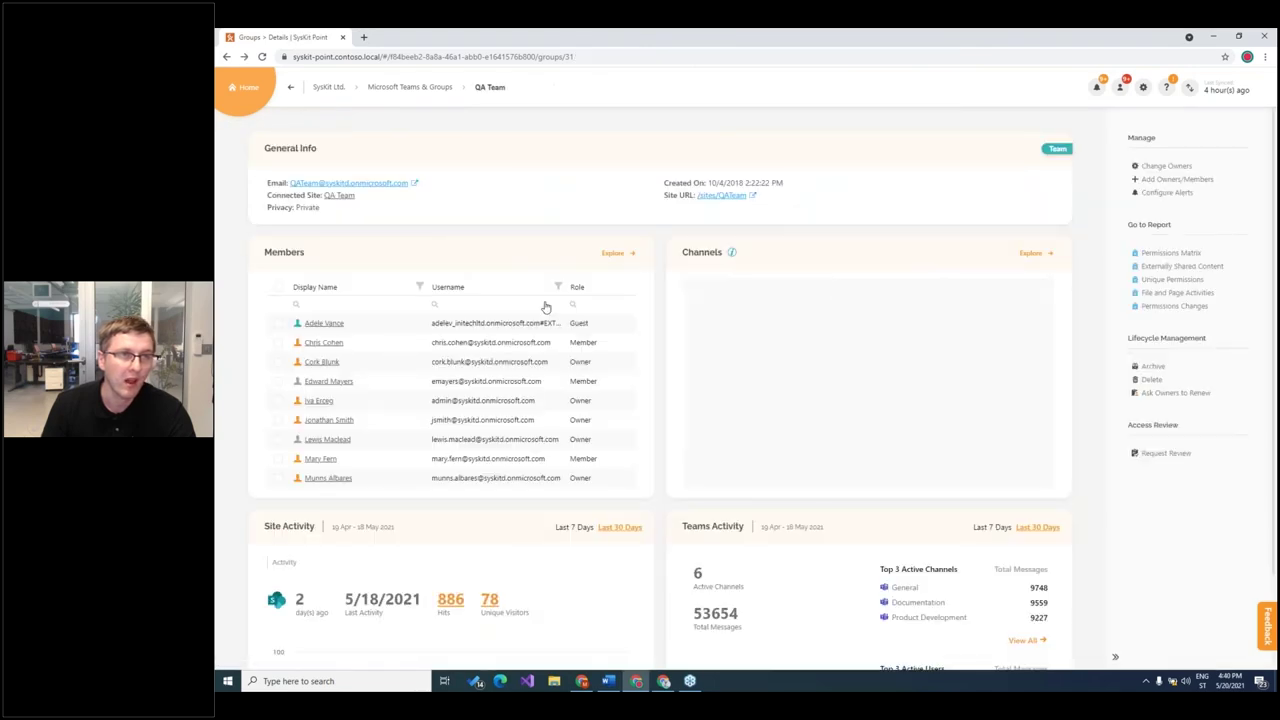
- View the QA Team's full user activity report and return to the activity section of the team details
scroll(909, 500, "down", 2)
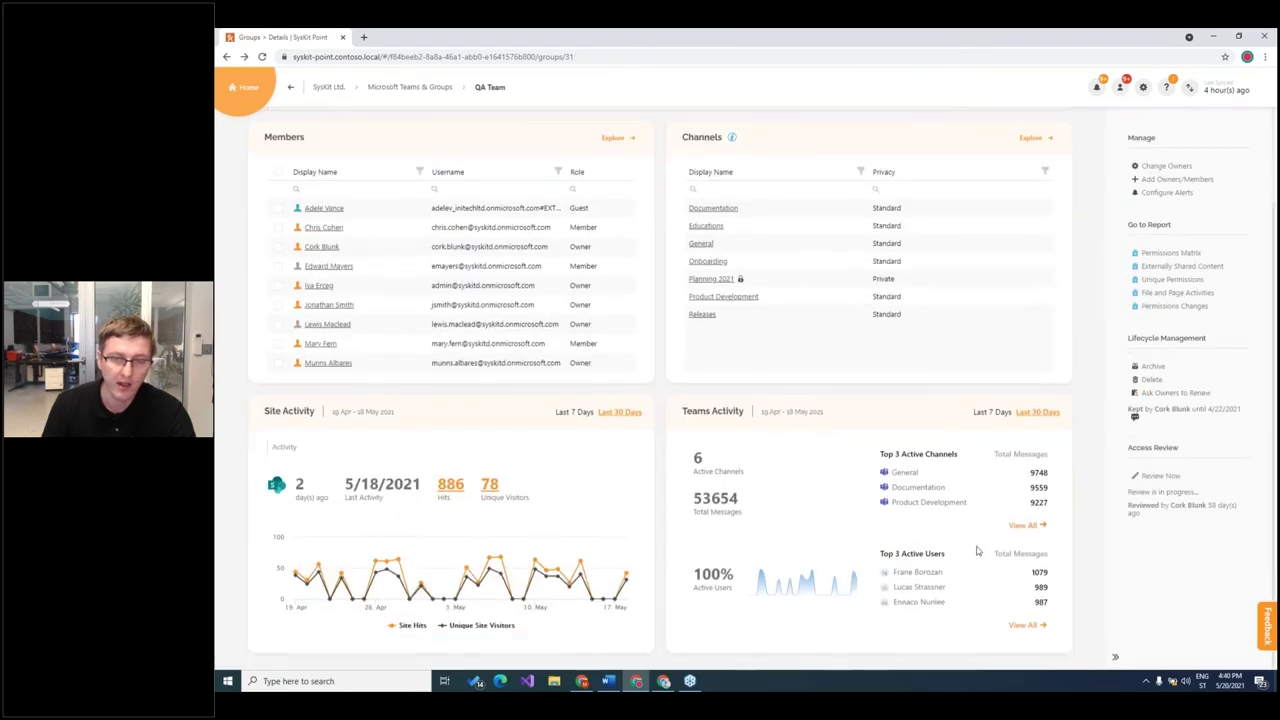
left_click(1023, 624)
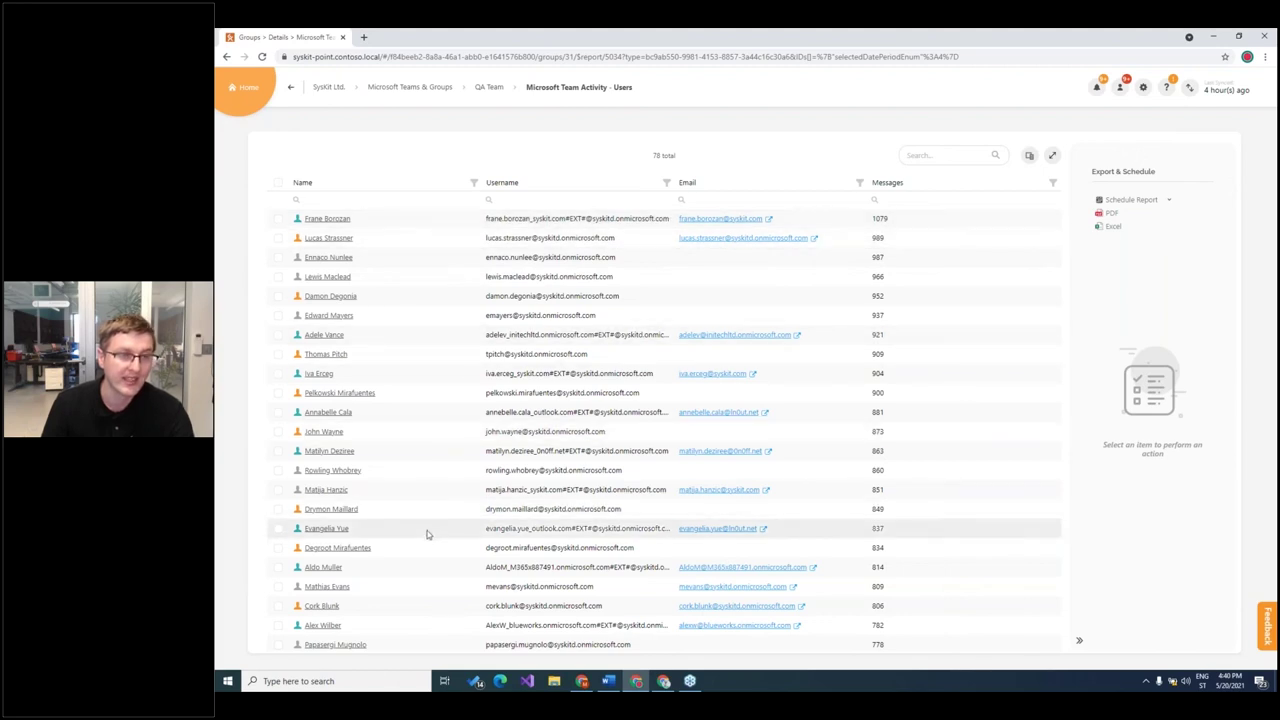
left_click(291, 89)
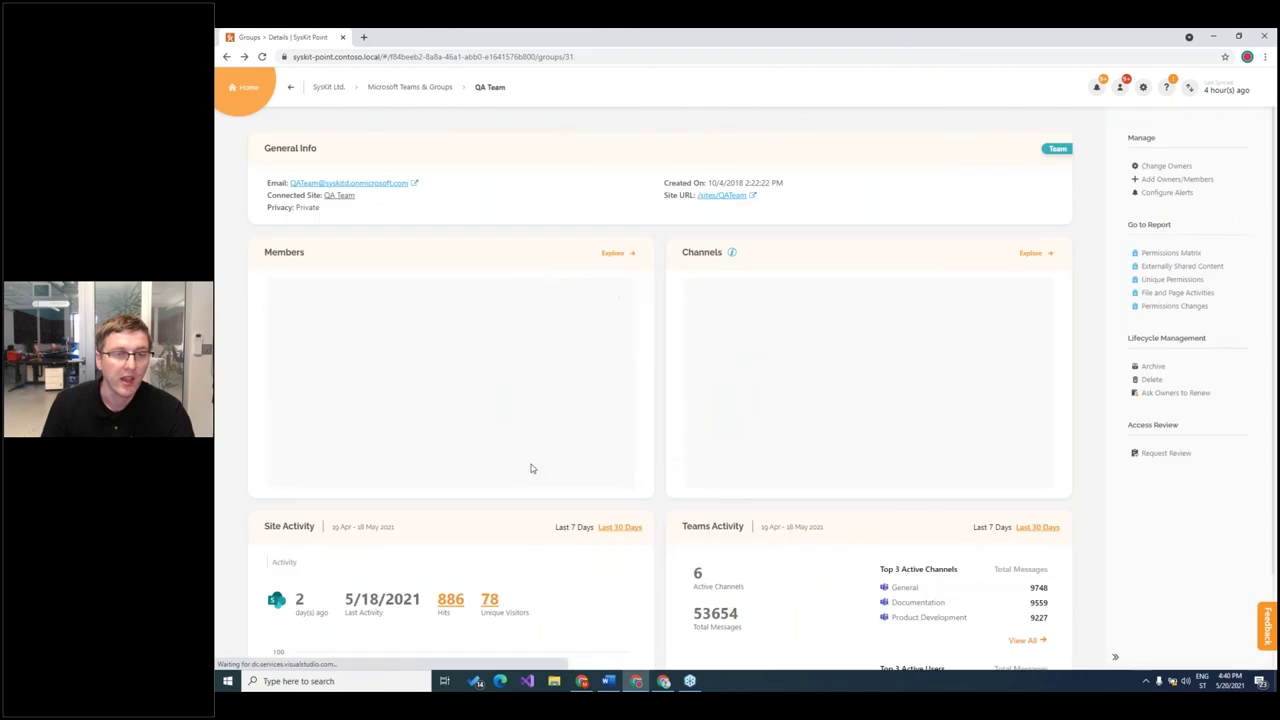
scroll(730, 455, "down", 2)
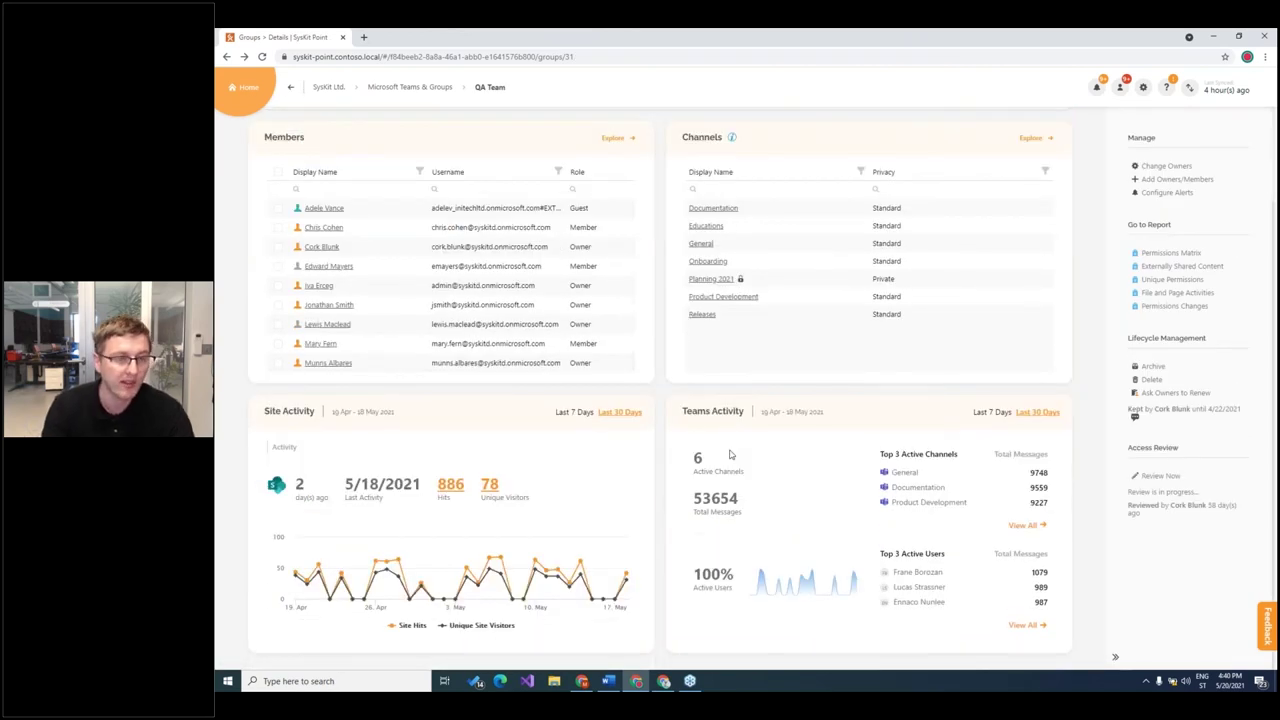
- Check the QA Team's site activity figures and go to the tenant's general Dashboard
mouse_move(318, 497)
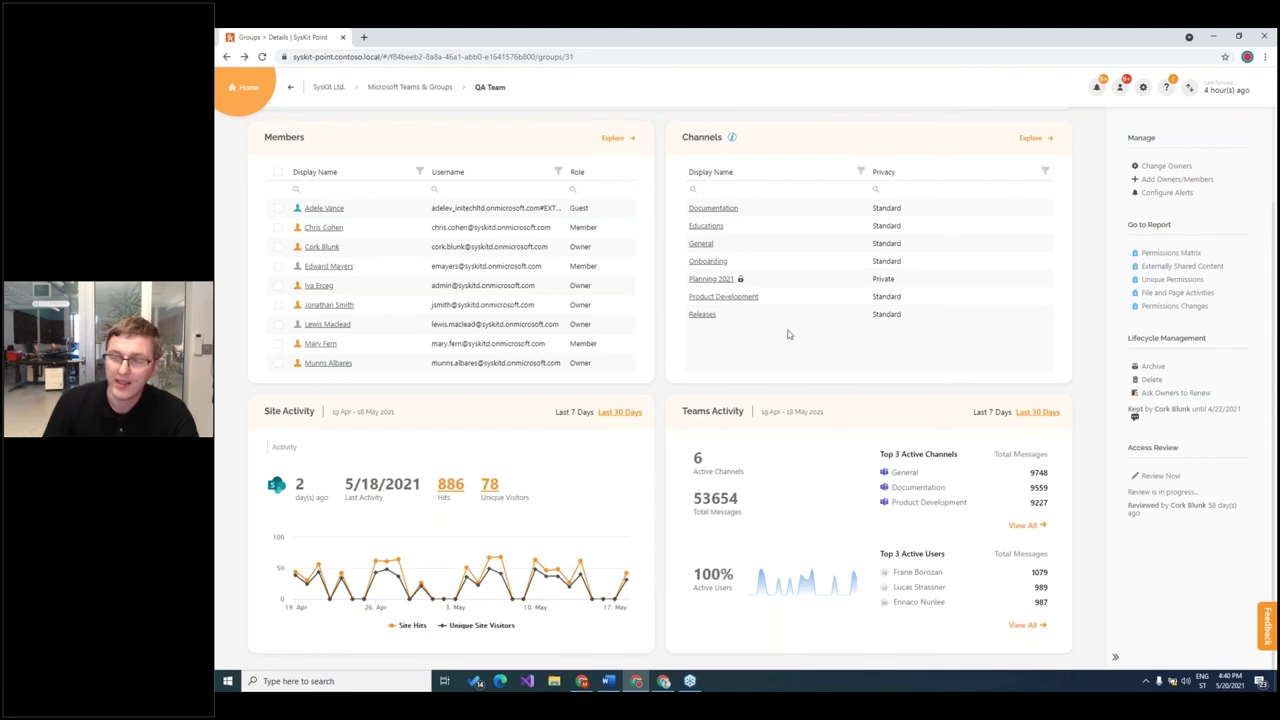
mouse_move(240, 103)
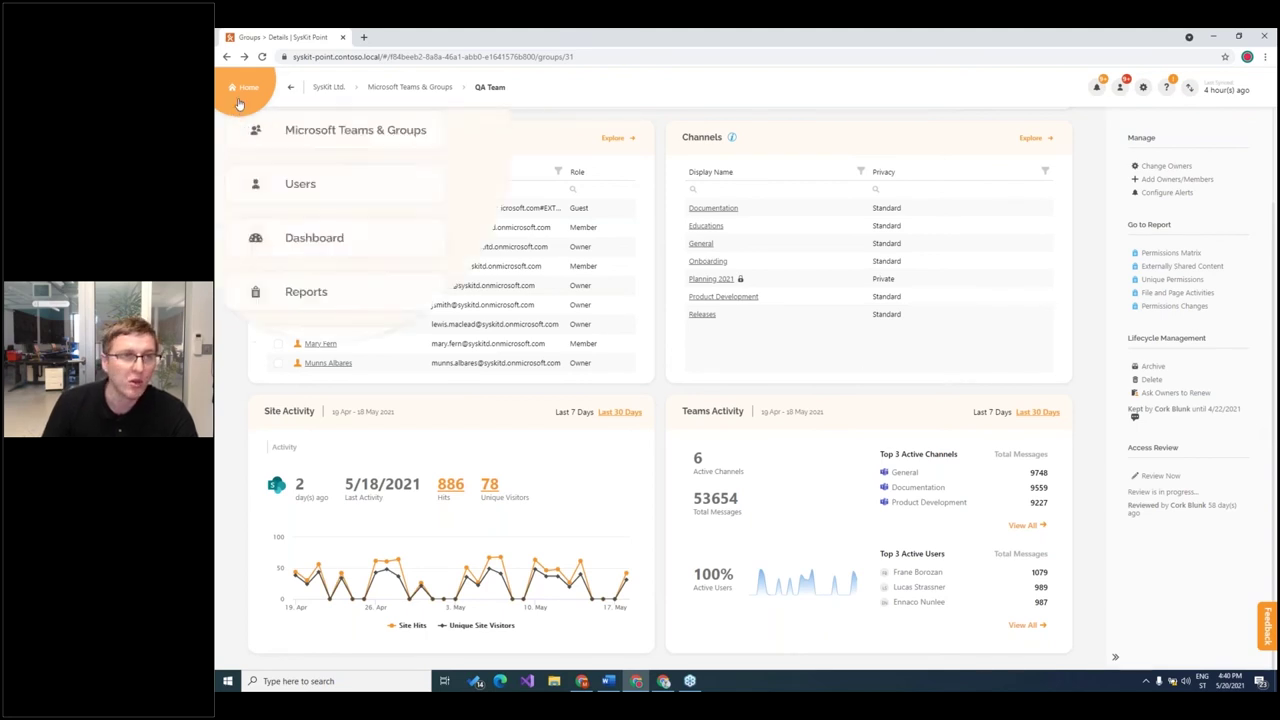
left_click(342, 258)
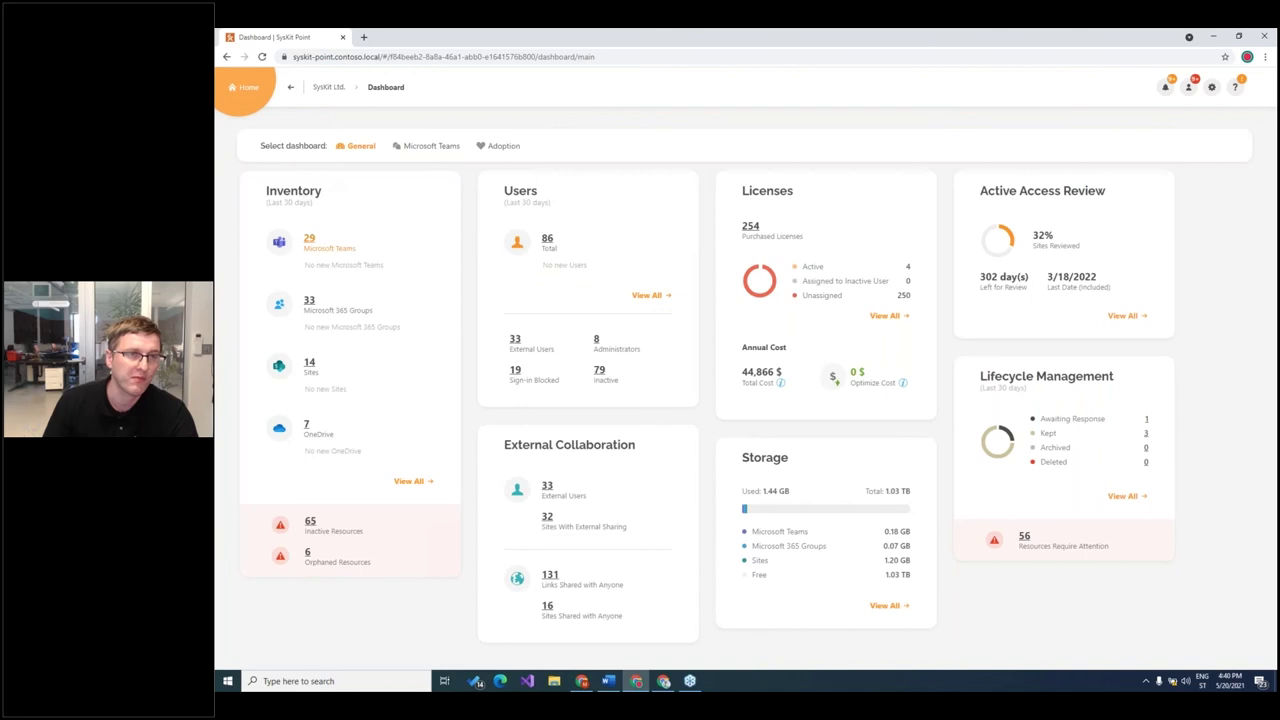